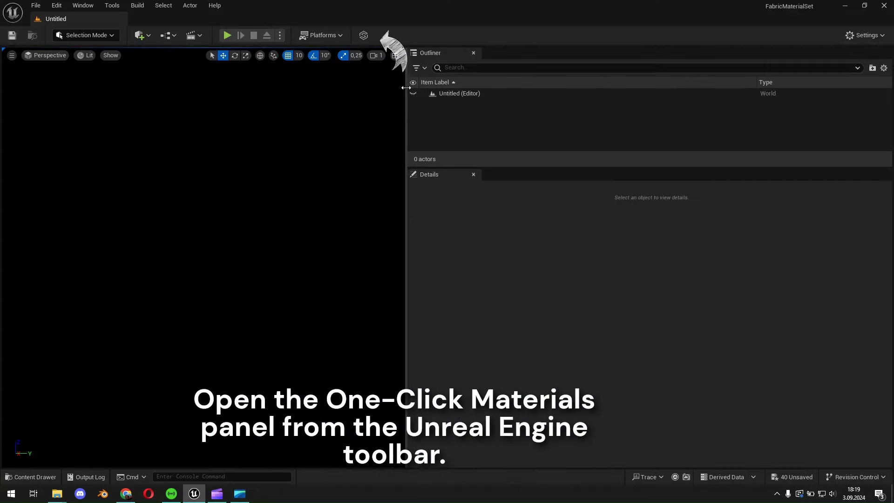
Open the One Click Materials library and cycle through the download resolutions, ending on 1K.
click(364, 37)
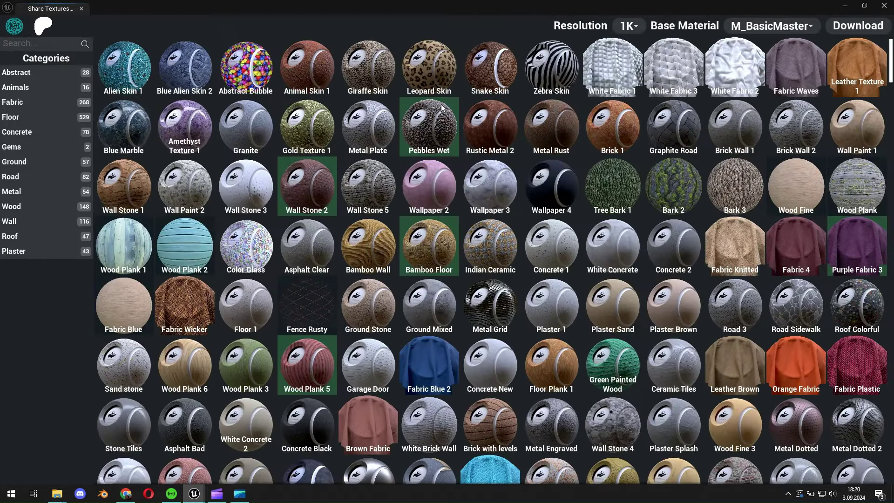
click(488, 72)
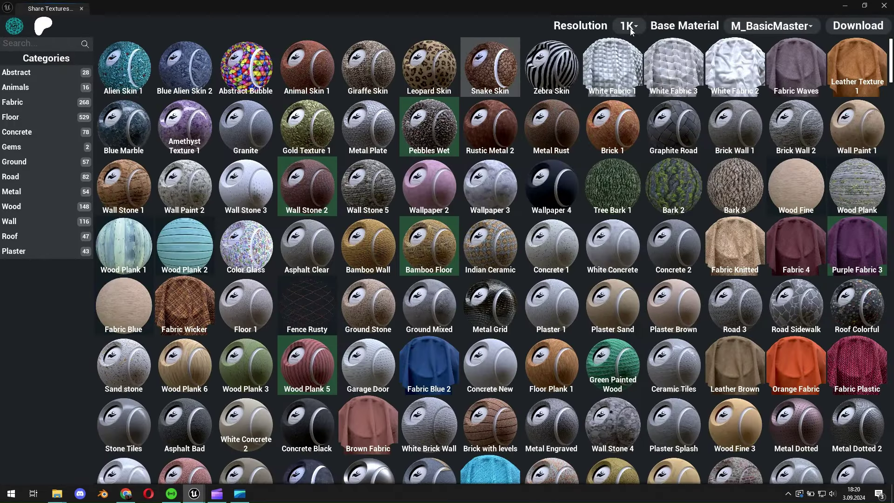
click(630, 55)
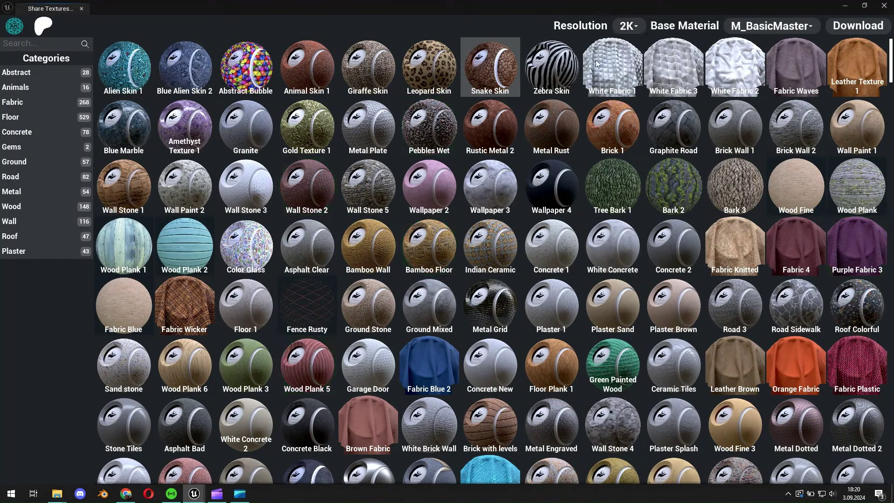
click(624, 31)
click(625, 68)
click(627, 27)
click(625, 45)
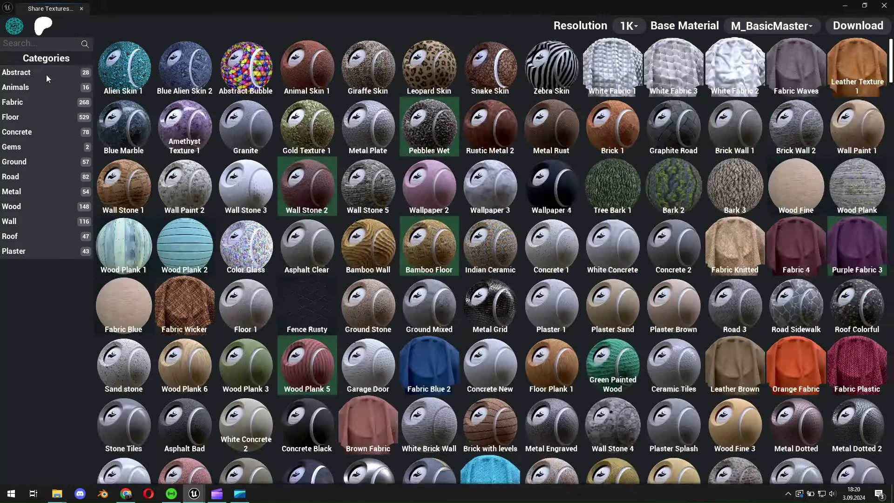
click(27, 105)
click(35, 44)
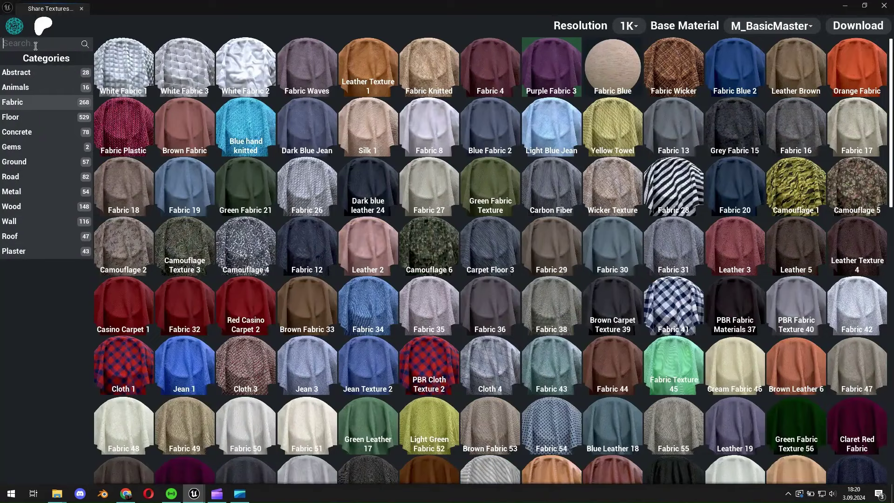
text(red)
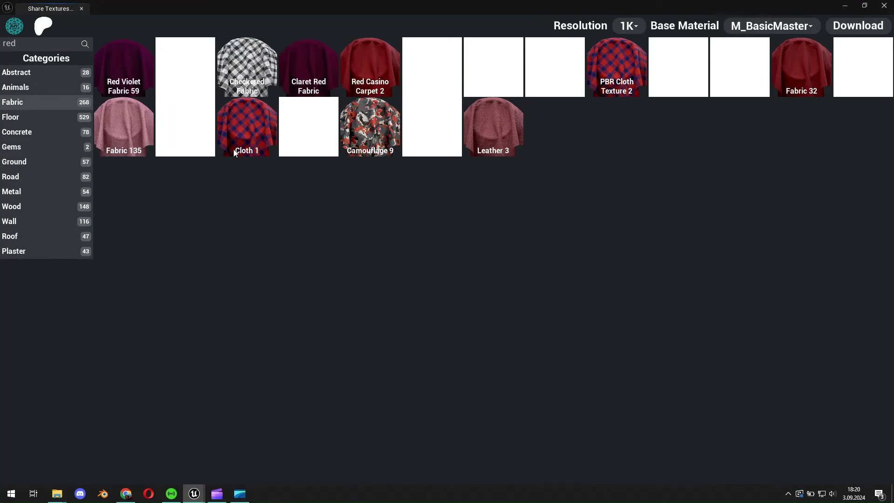
double_click(16, 42)
text(blue)
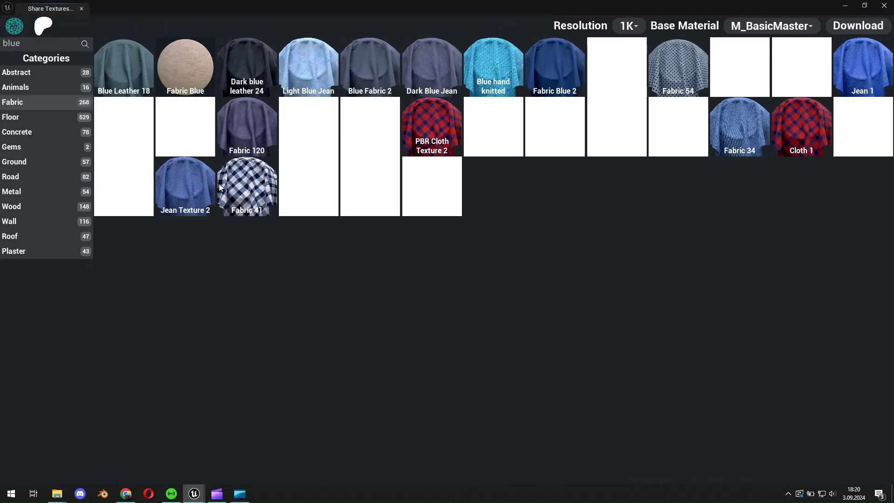
double_click(21, 43)
key(BackSpace)
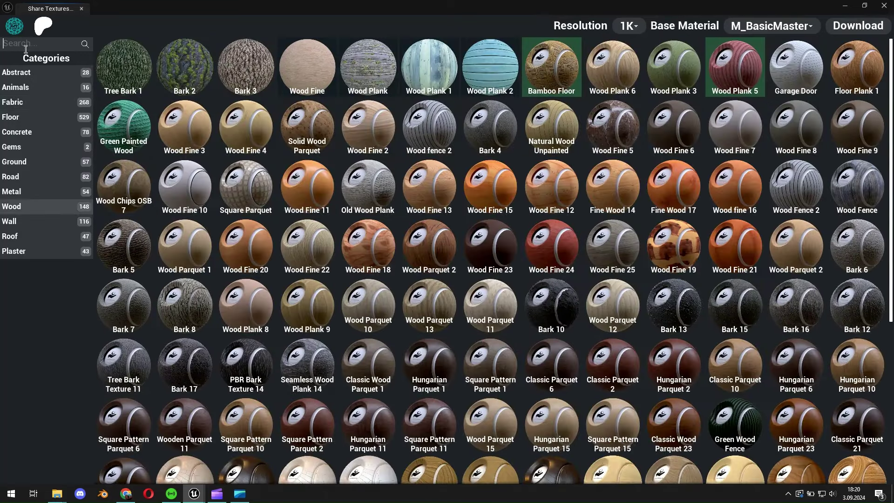
text(oak)
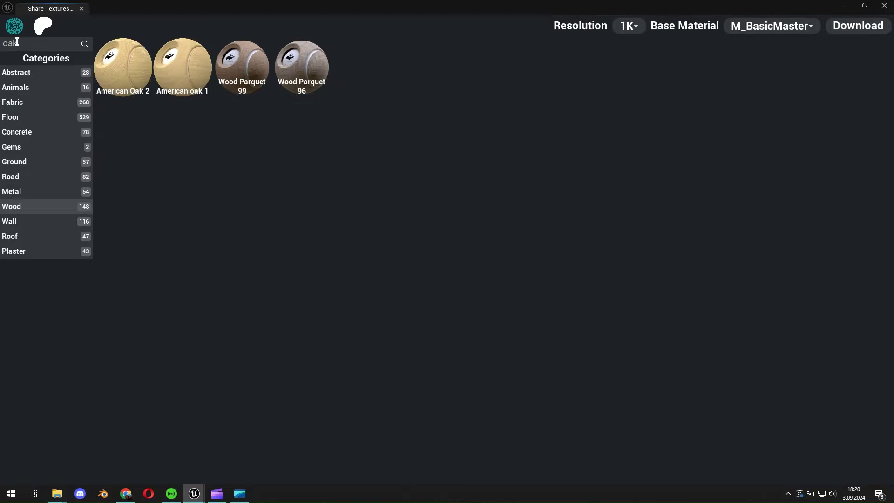
key(BackSpace)
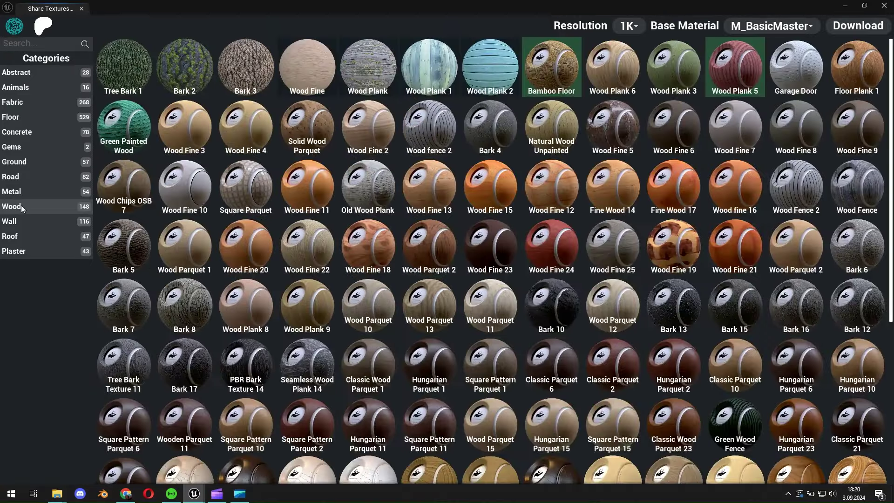
click(18, 206)
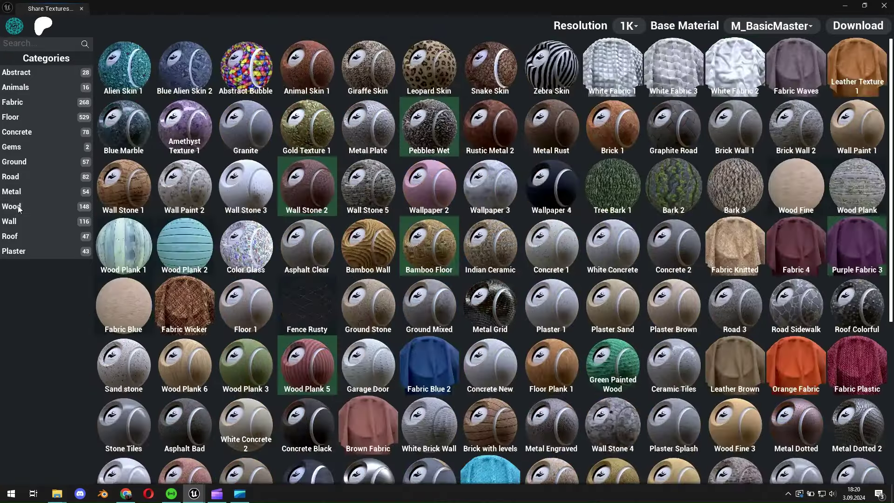
Download Ground's Snow Covered Ground at 1K using the M_ParallaxOcclusion base material.
click(27, 163)
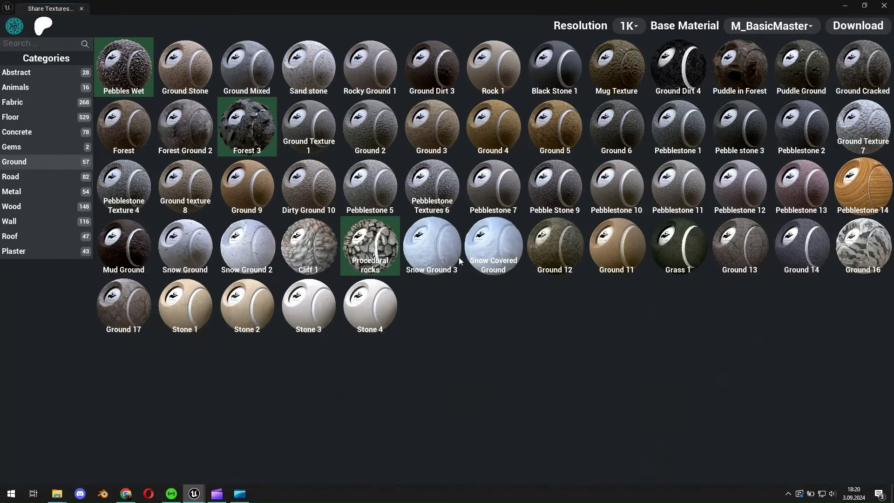
click(472, 246)
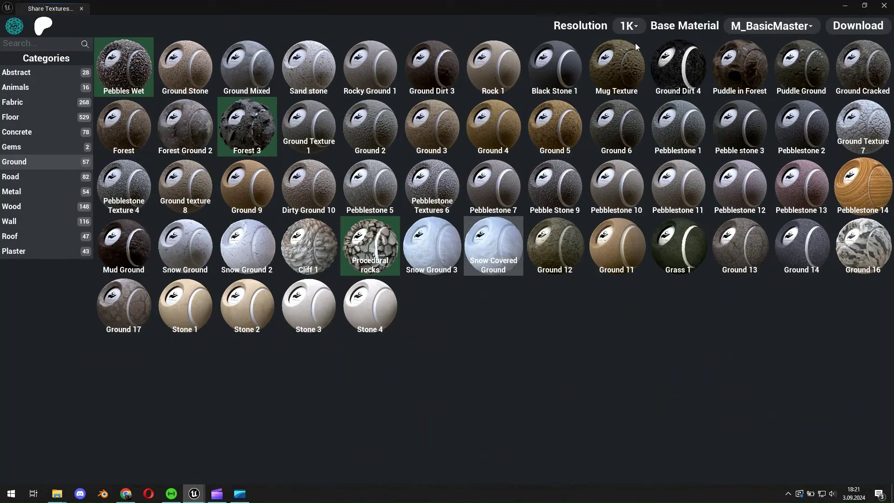
click(755, 26)
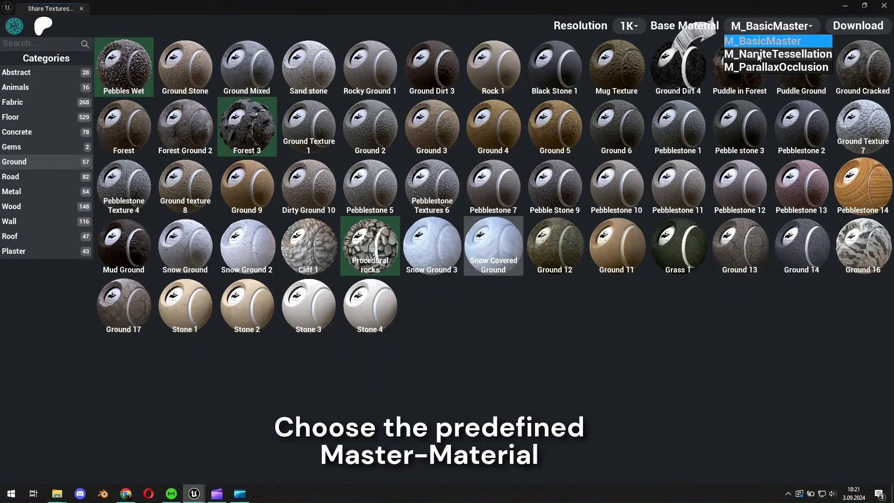
click(758, 55)
click(750, 25)
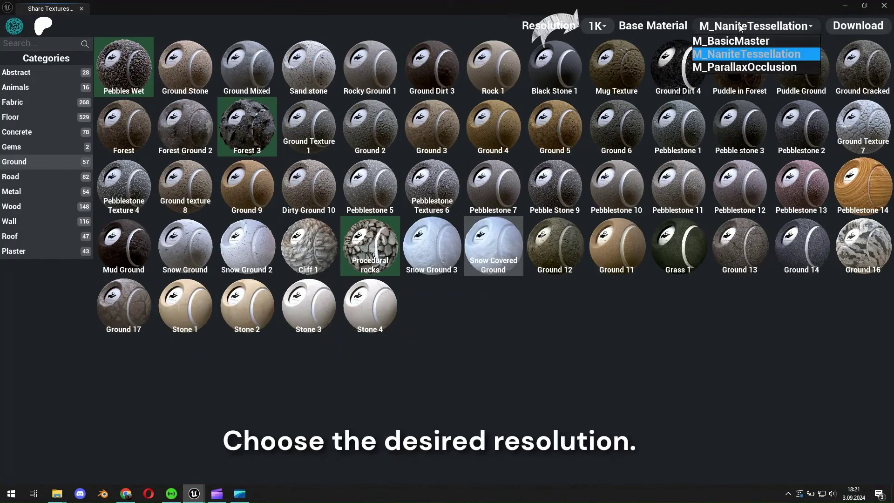
click(747, 68)
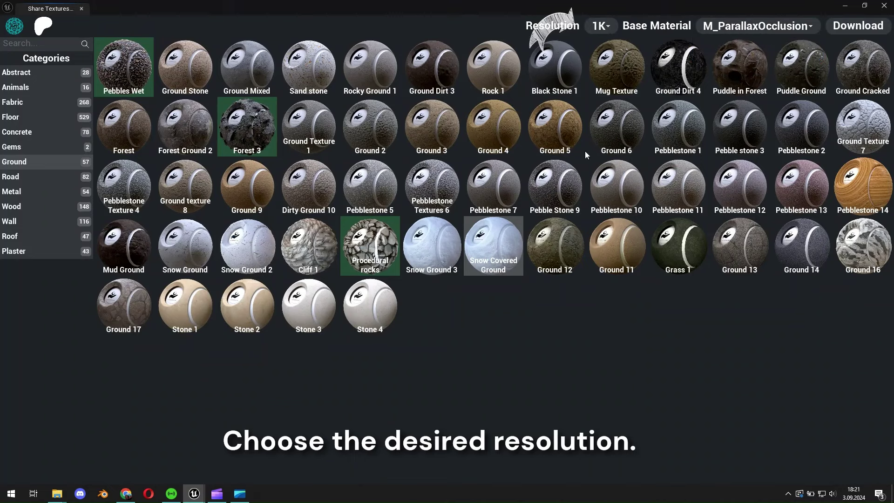
click(859, 28)
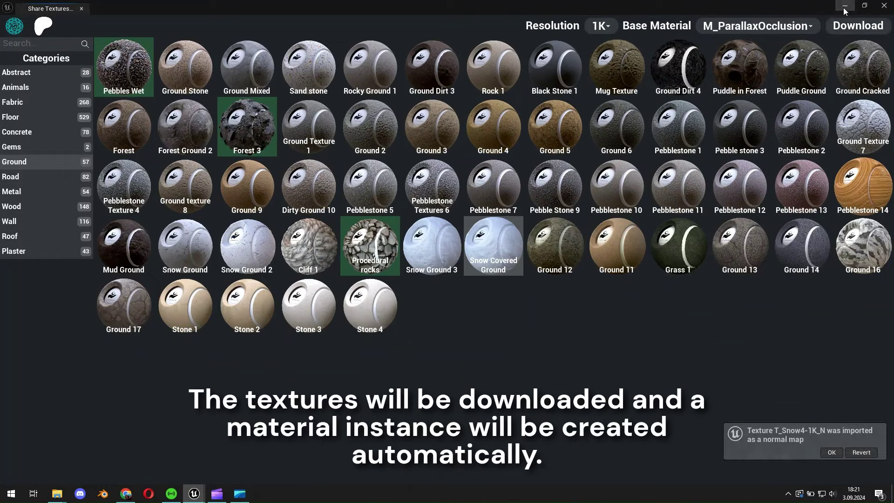
Open the snow covered ground material instance from the project assets.
click(845, 7)
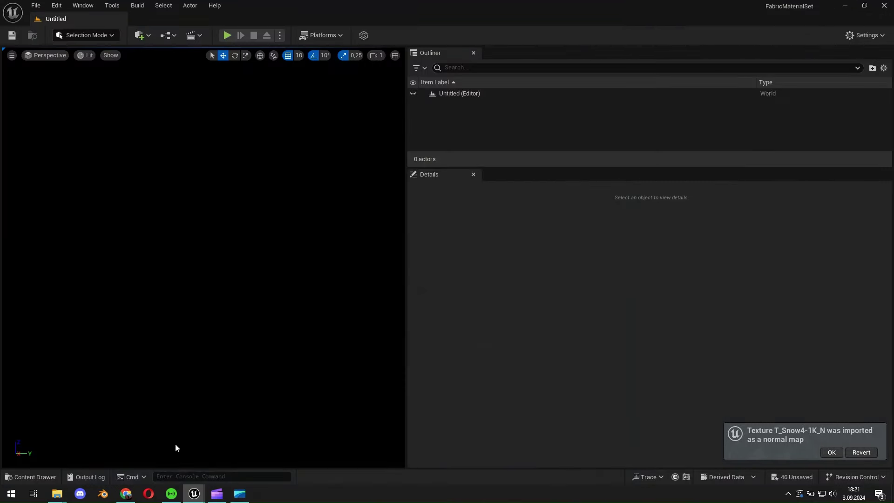
click(37, 477)
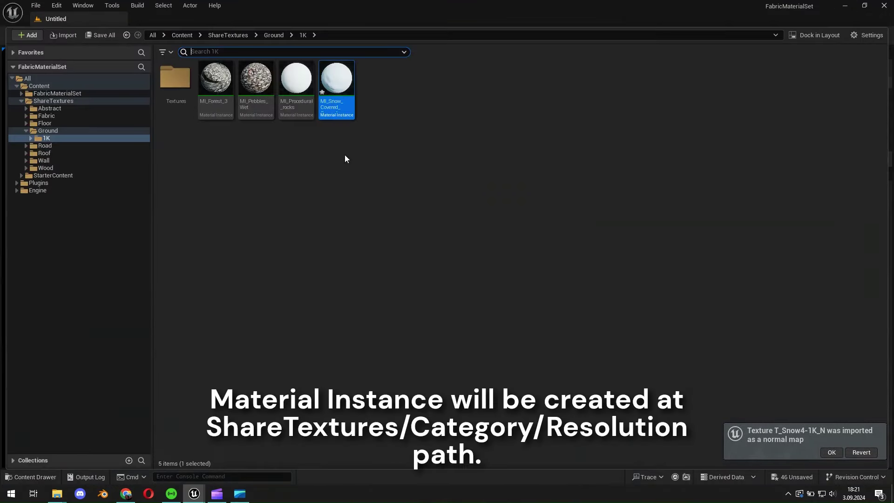
double_click(337, 91)
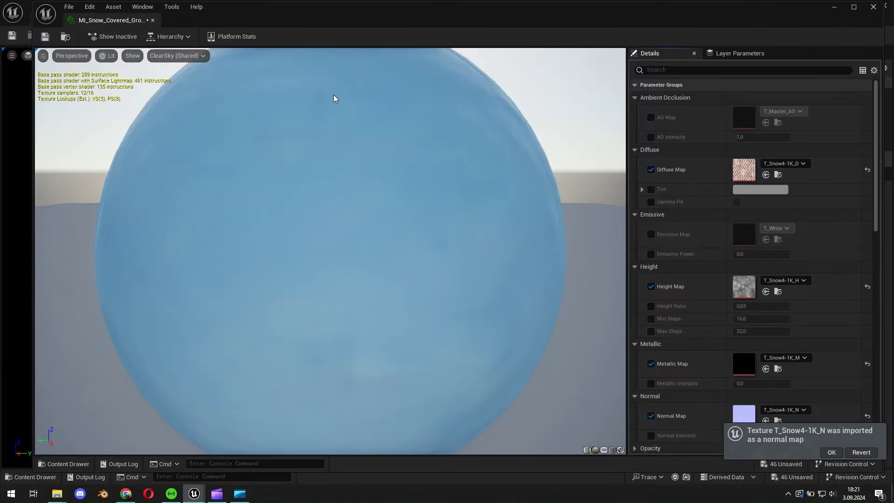
scroll(356, 173, down, 5)
mouse_move(363, 187)
mouse_down()
mouse_move(230, 202)
mouse_move(518, 200)
mouse_move(579, 243)
mouse_up()
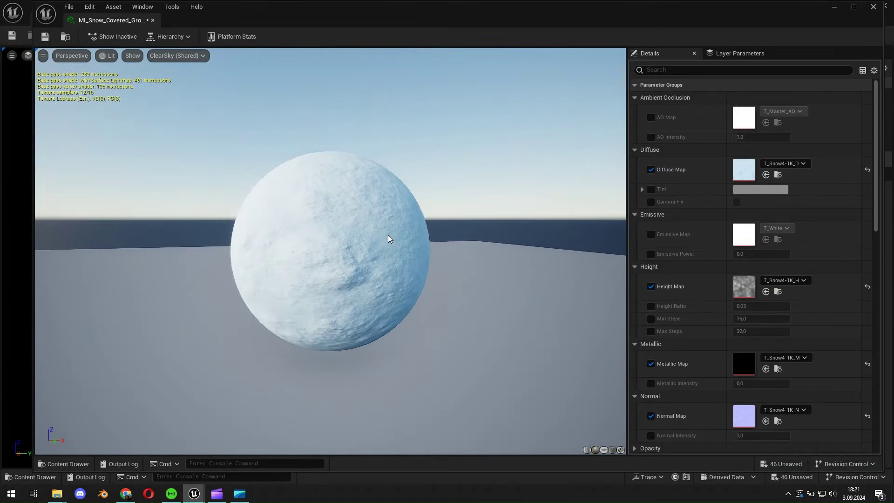
scroll(388, 235, up, 2)
Enable Height Ratio and set it to 0,046.
click(652, 306)
click(751, 306)
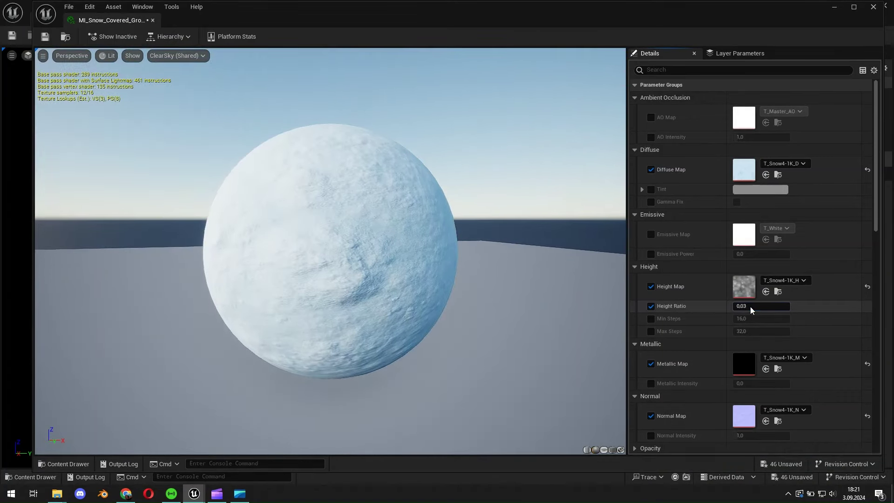
text(0,046)
key(Return)
drag(457, 261, 345, 261)
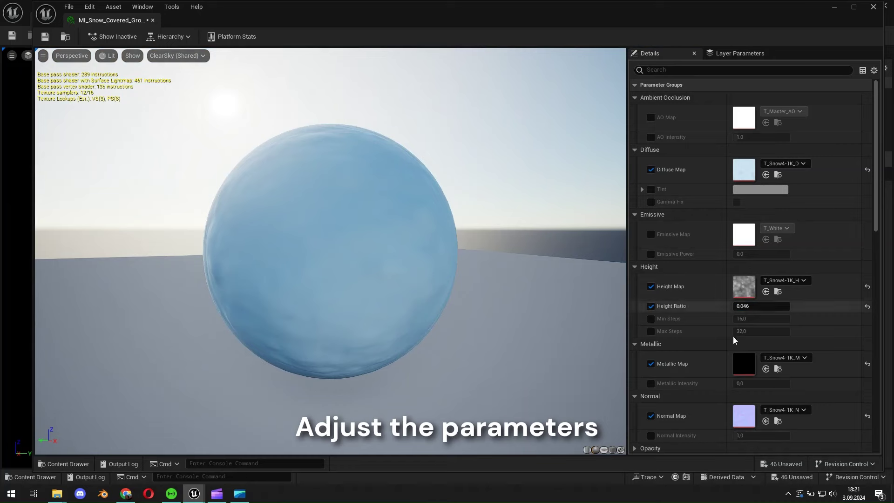
Enable the UV Scale tiling override at 2.0 and close the material editor.
scroll(716, 372, down, 5)
click(651, 374)
click(754, 374)
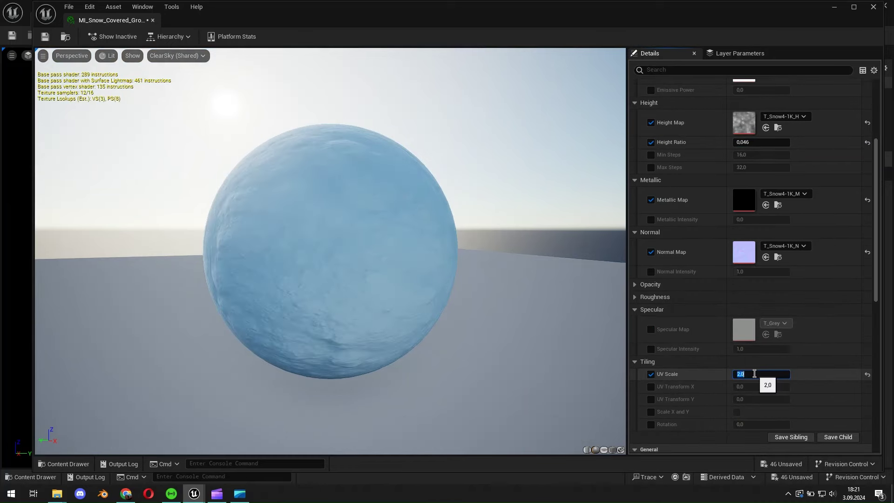
drag(327, 278, 277, 191)
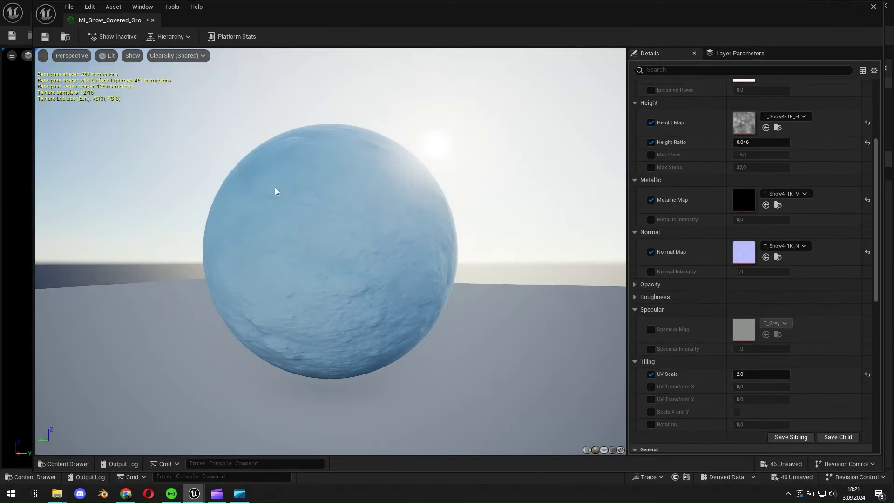
click(873, 7)
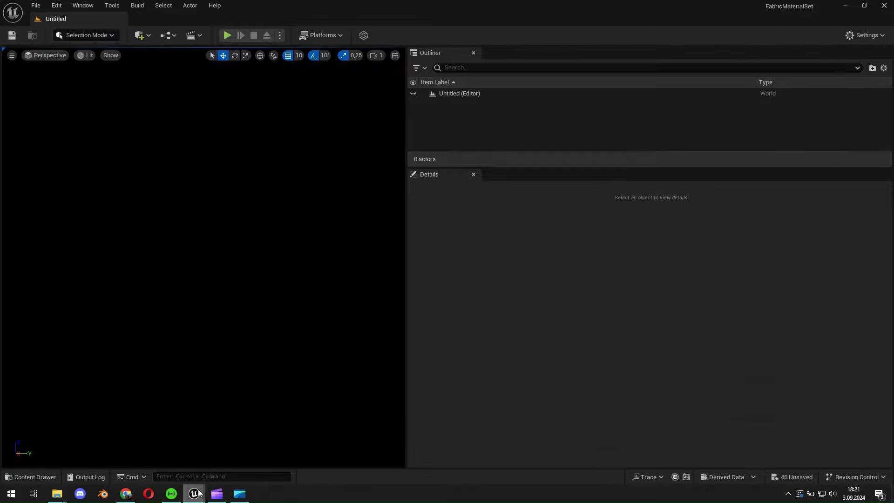
Dock the Share Textures browser as a tab beside Details in the right-hand panel.
mouse_move(199, 493)
click(205, 476)
double_click(132, 6)
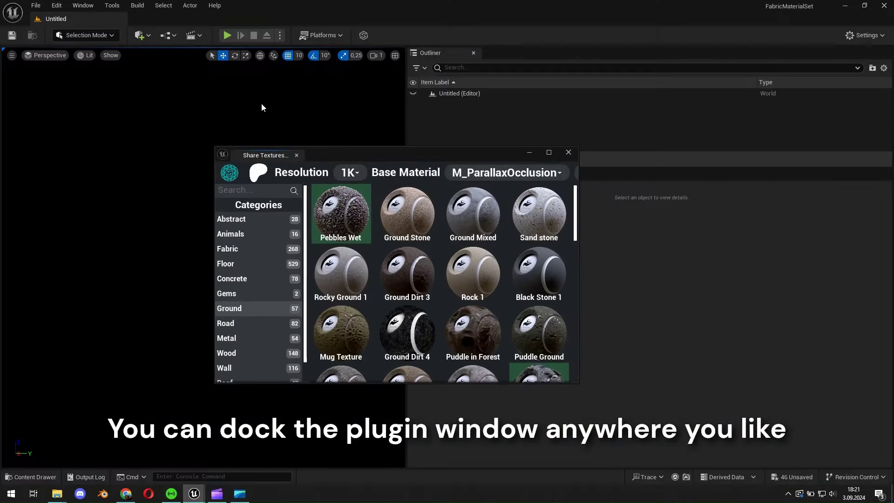
mouse_move(263, 153)
mouse_down()
mouse_move(494, 60)
mouse_move(510, 177)
mouse_up()
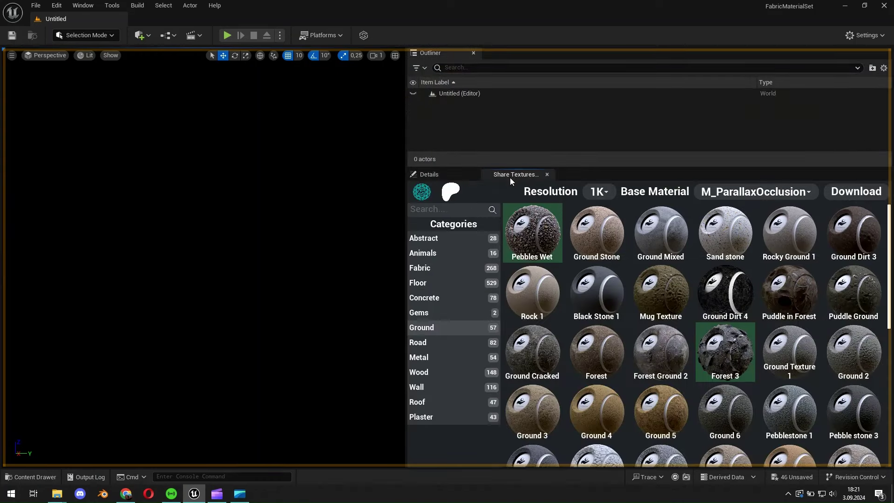
click(454, 174)
click(507, 175)
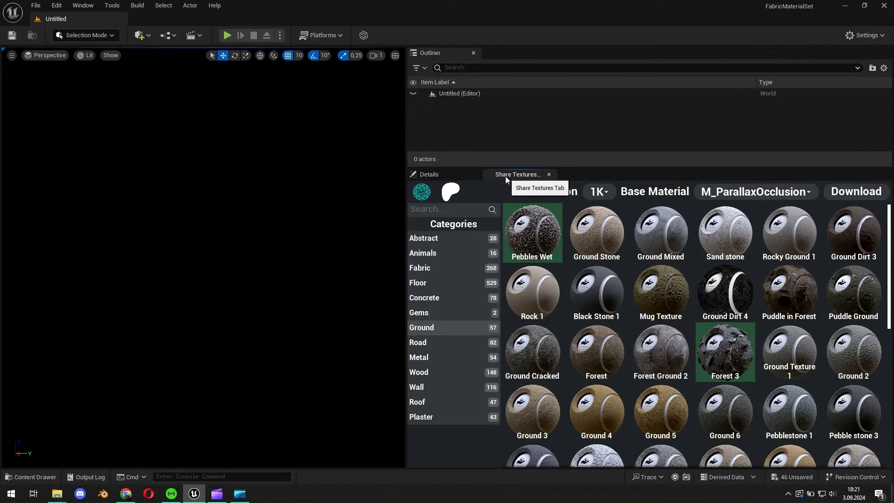
click(58, 7)
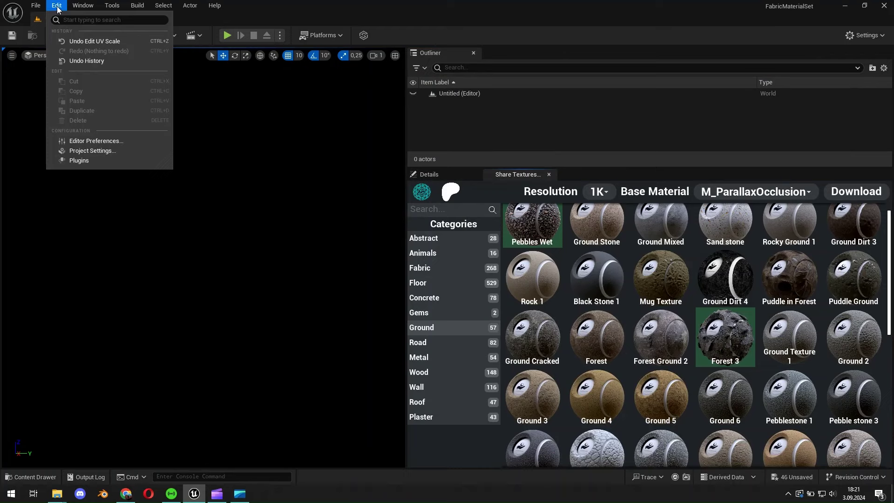
Review the One Click Materials plugin settings, then download Flagstone 1 at 2K with M_ParallaxOcclusion.
click(97, 154)
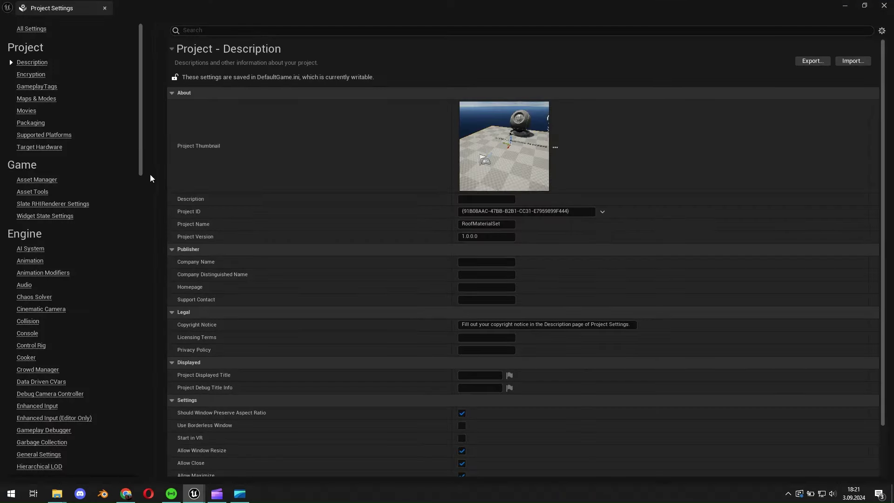
drag(138, 152, 154, 460)
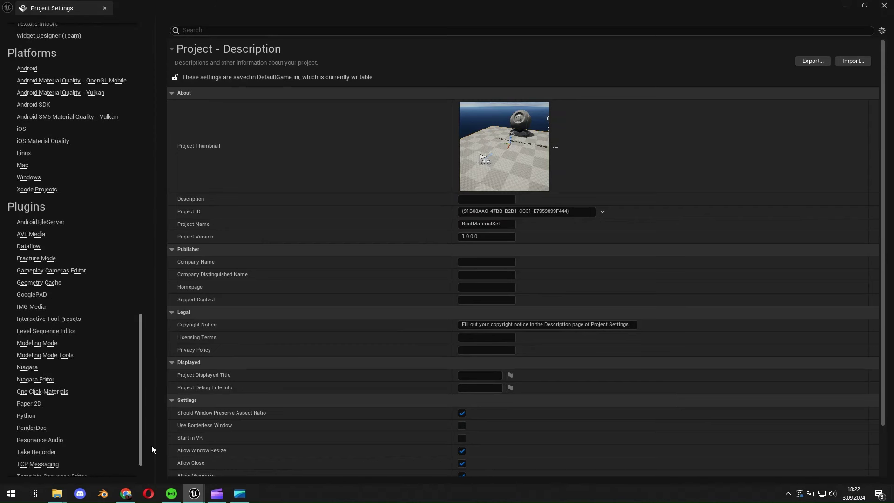
click(40, 357)
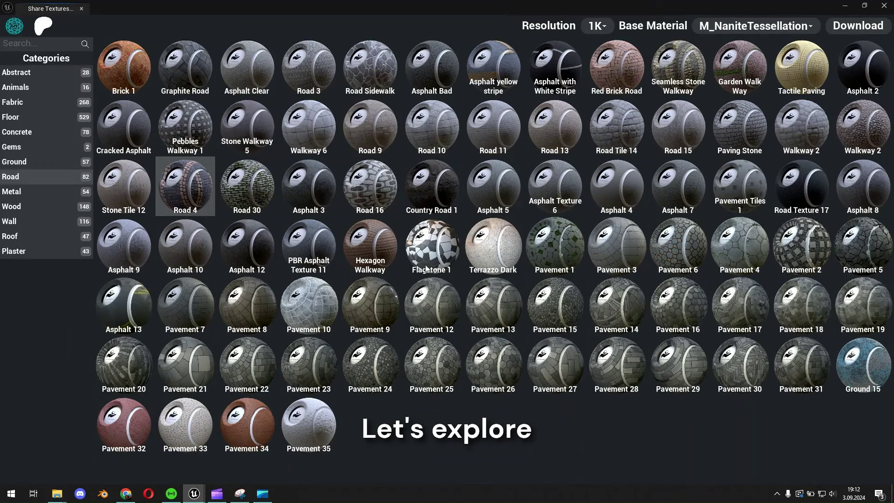
click(427, 268)
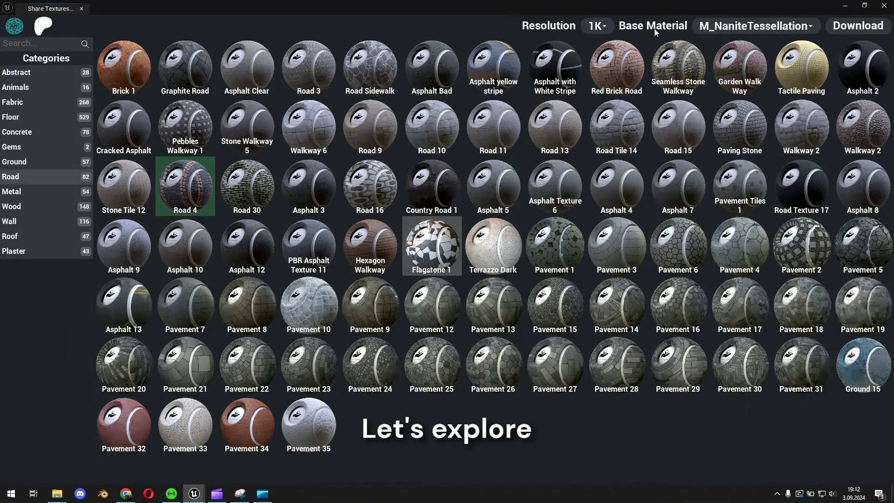
click(855, 27)
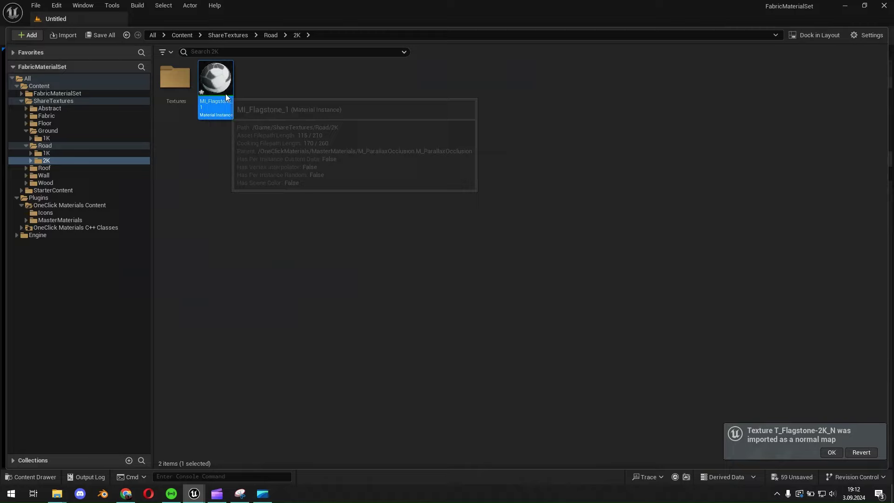
In MI_Flagstone_1, enable Roughness Min at 0,0416 and close the editor.
double_click(225, 93)
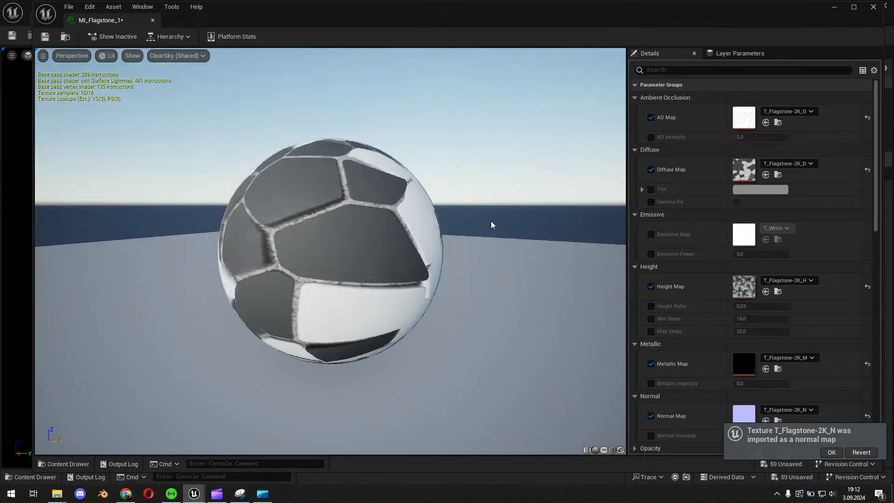
scroll(642, 326, down, 5)
click(762, 370)
click(655, 293)
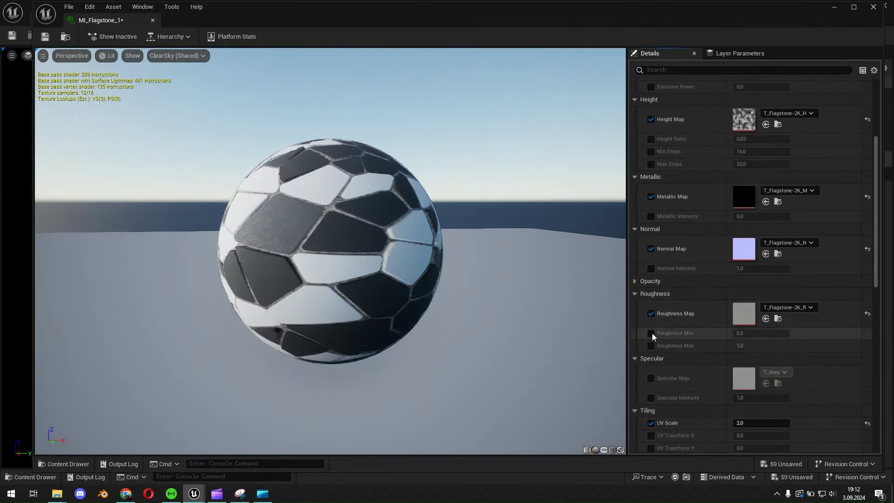
click(651, 333)
click(762, 333)
drag(762, 333, 766, 336)
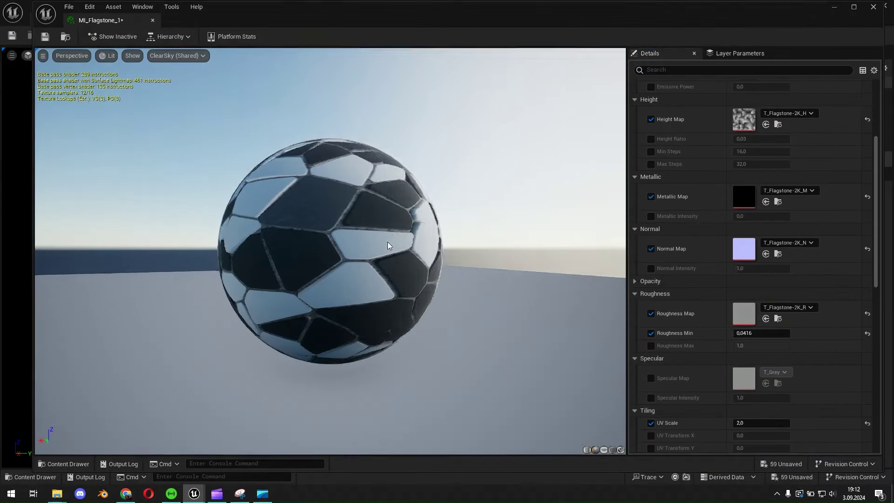
drag(326, 247, 367, 249)
click(873, 6)
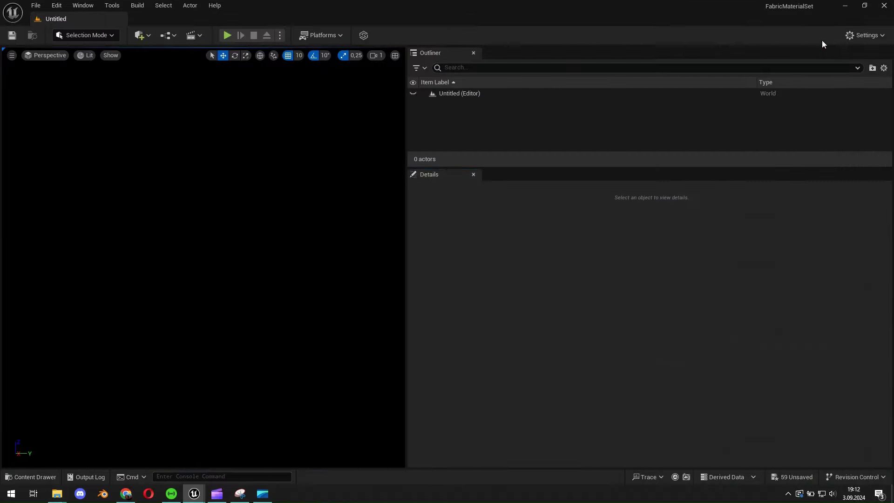
Dock the texture browser beside Details and download Blue Fabric 2 from the Fabric category.
click(197, 494)
drag(130, 4, 497, 179)
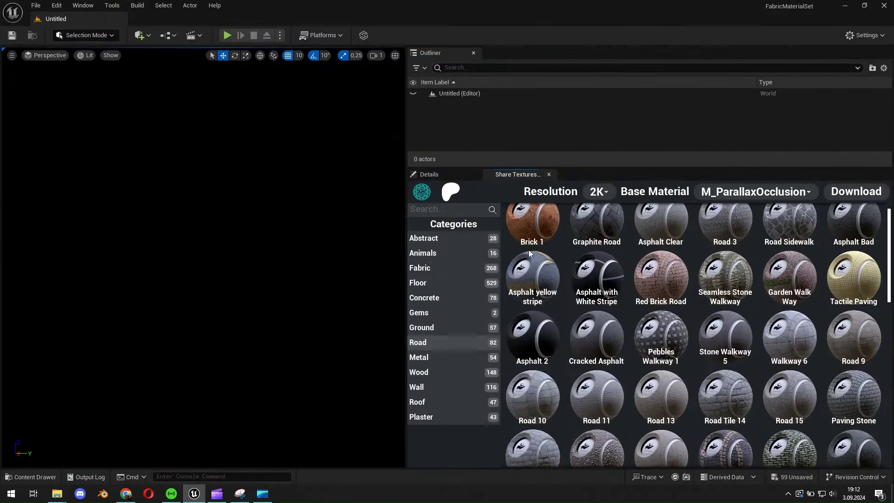
click(420, 268)
scroll(745, 279, down, 3)
click(751, 251)
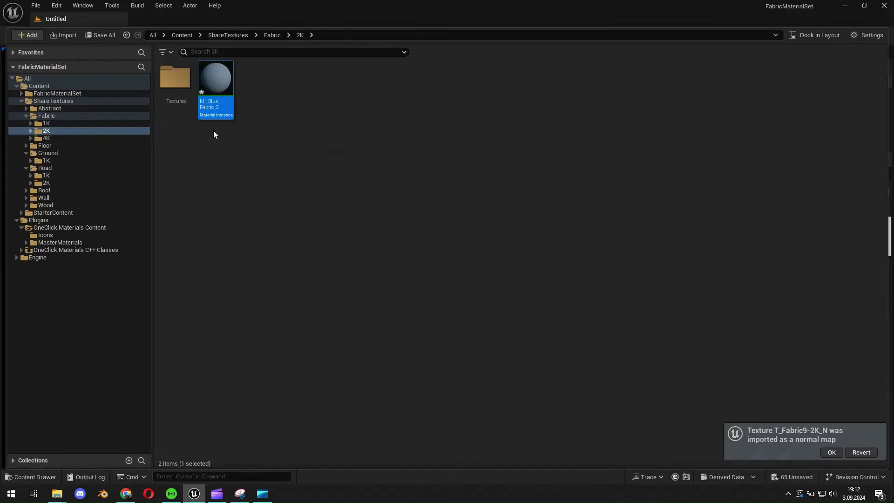
scroll(375, 243, up, 5)
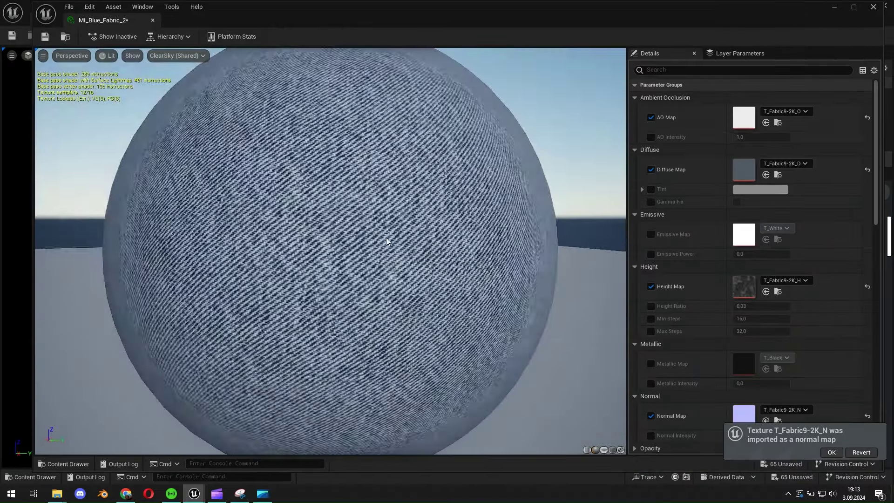
Enable the fabric's Tint and set it to pink (R 1,0, G 0,306528, B 0,968386).
click(651, 189)
click(643, 189)
click(755, 191)
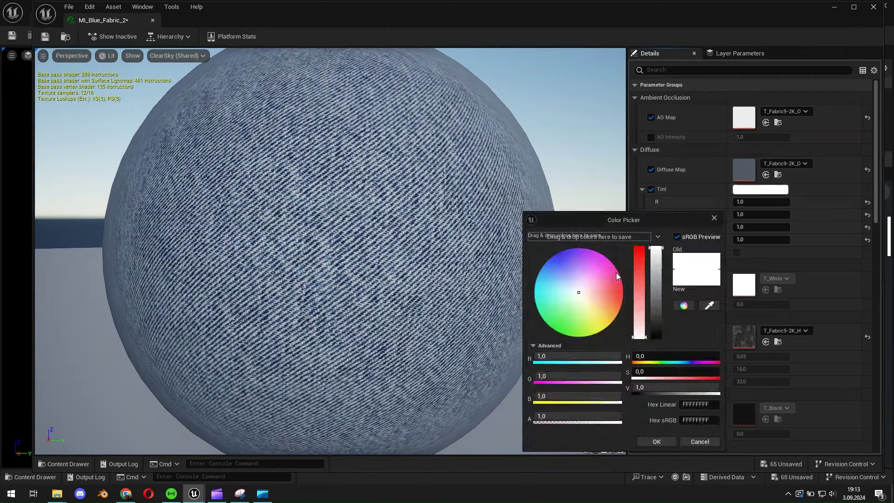
mouse_move(616, 273)
mouse_down()
mouse_move(607, 246)
mouse_move(600, 270)
mouse_up()
click(772, 230)
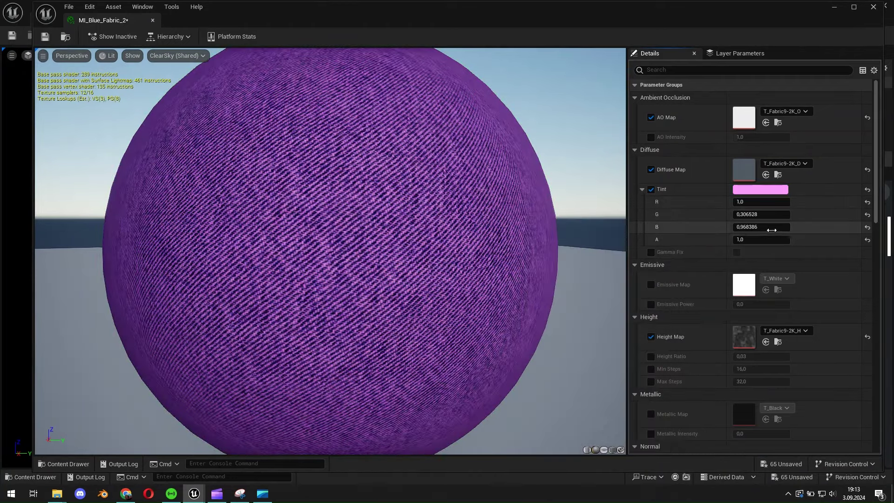
scroll(732, 237, down, 5)
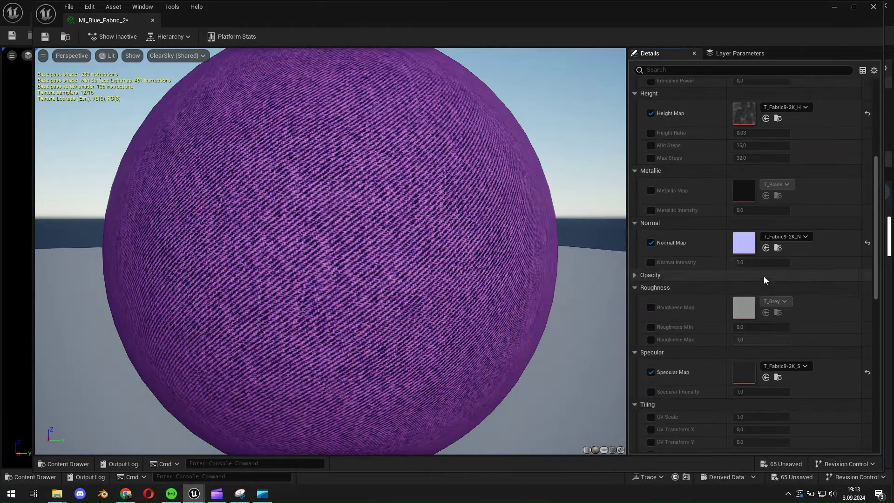
Download Abstract Wall 5 and enable Emissive Power at 1.0 in MI_Abstract_Wall_6.
click(874, 7)
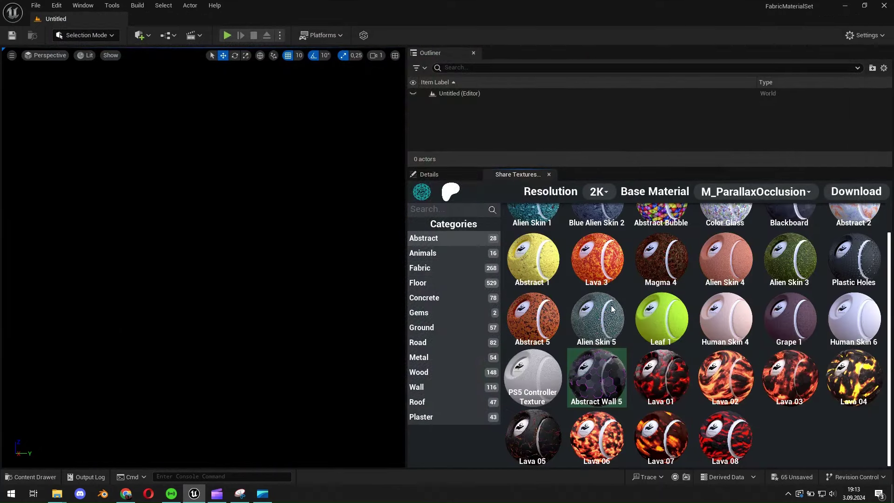
click(591, 388)
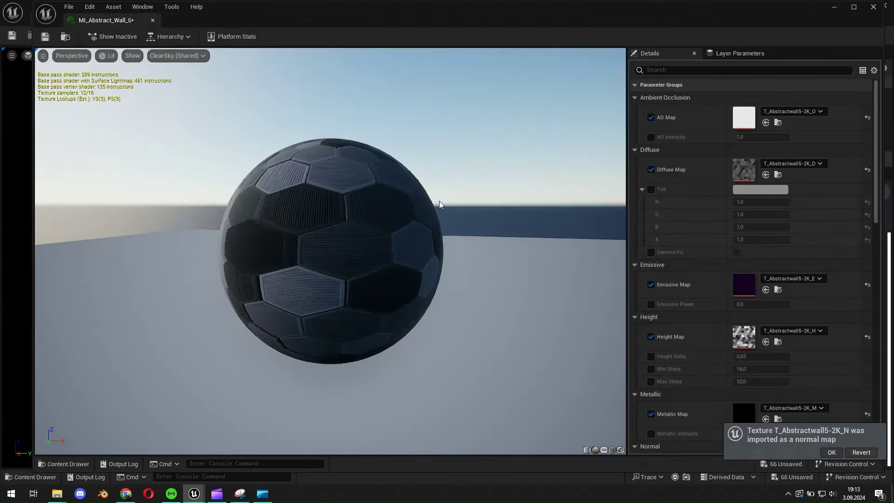
click(651, 305)
click(750, 304)
text(1)
key(Return)
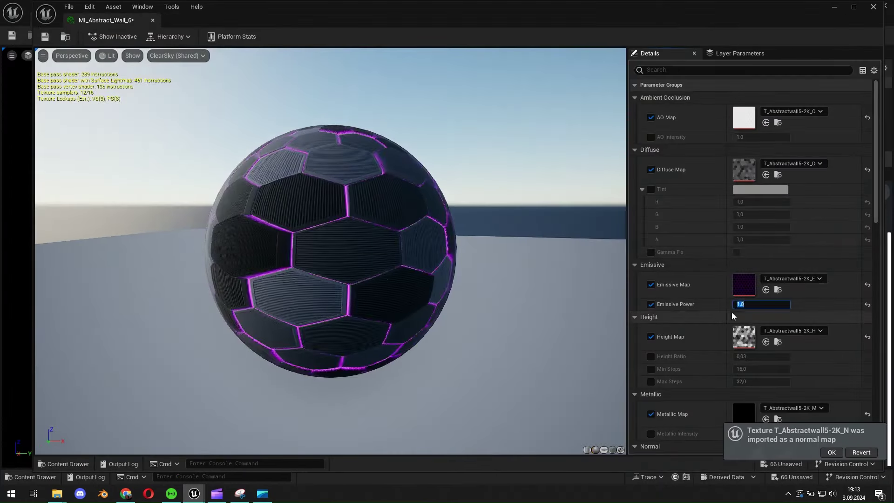
drag(226, 270, 469, 278)
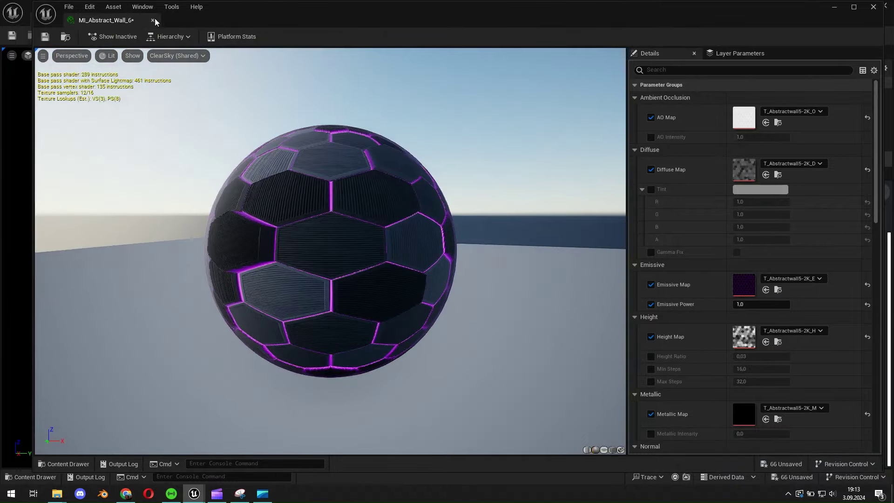
click(153, 20)
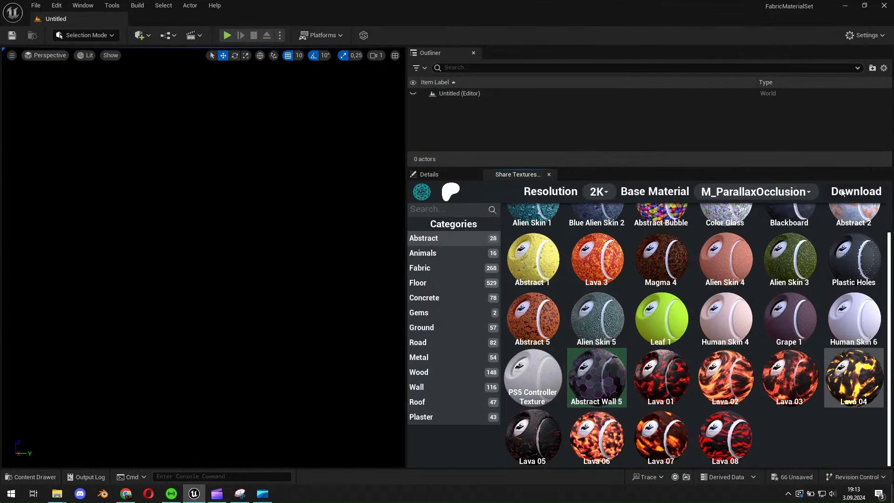
Download Lava 04 and enable Gamma Fix and Emissive Power in its material instance.
click(853, 379)
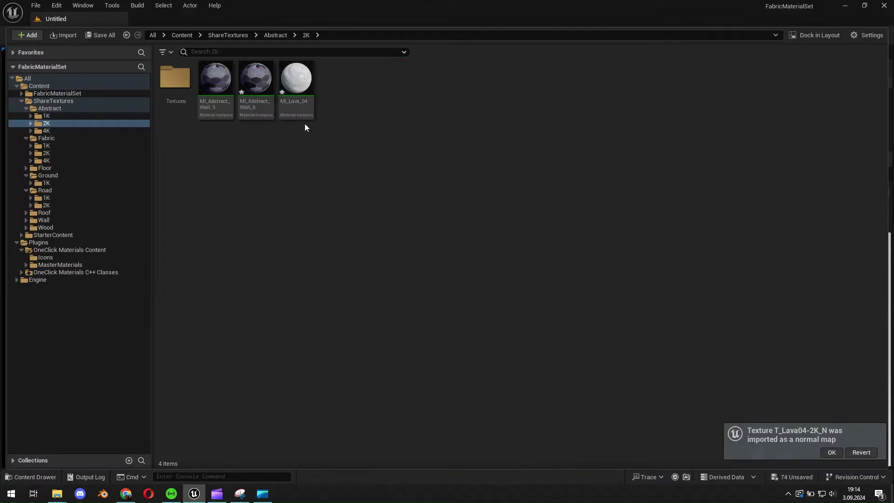
double_click(304, 116)
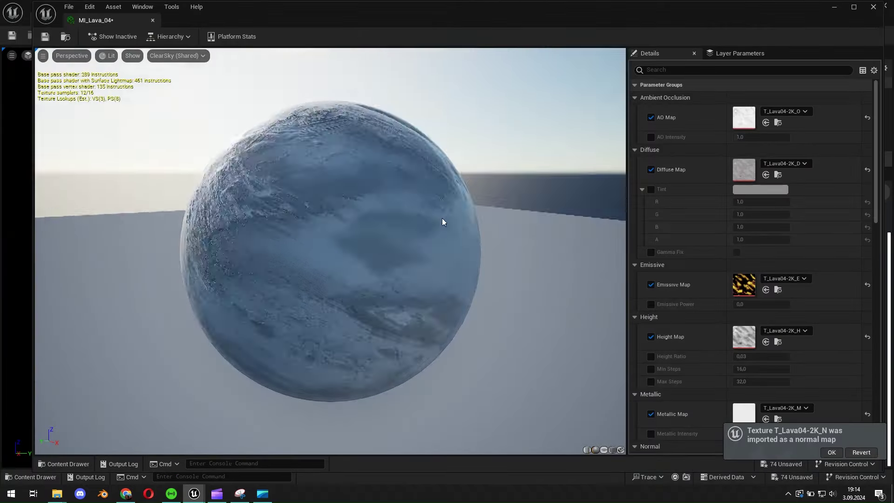
click(737, 252)
click(651, 305)
drag(746, 304, 730, 322)
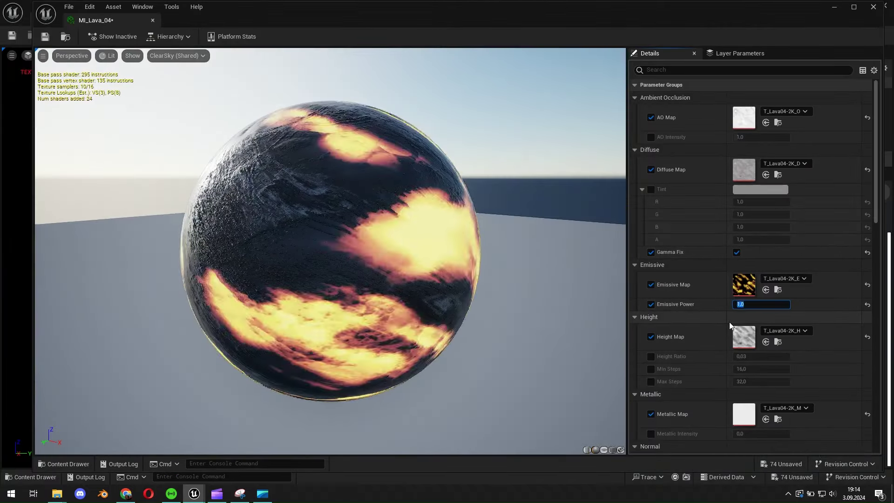
Set the lava's UV Scale to 2.0 and Normal Intensity to 1.112.
scroll(792, 354, down, 3)
scroll(804, 370, down, 5)
drag(754, 387, 773, 387)
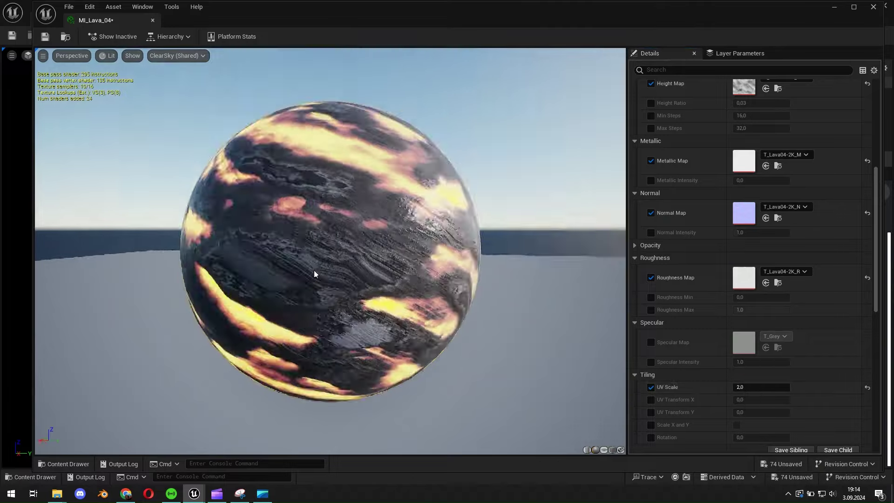
click(651, 232)
scroll(680, 326, up, 3)
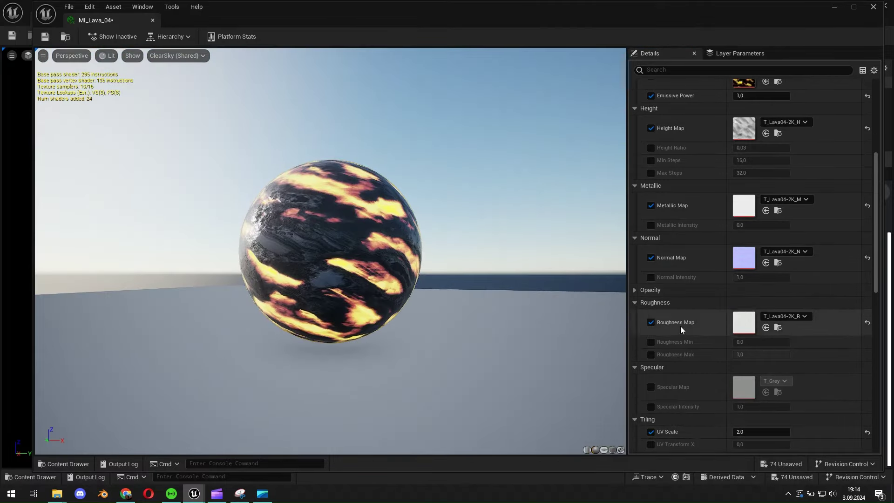
drag(745, 305, 750, 306)
scroll(717, 205, up, 2)
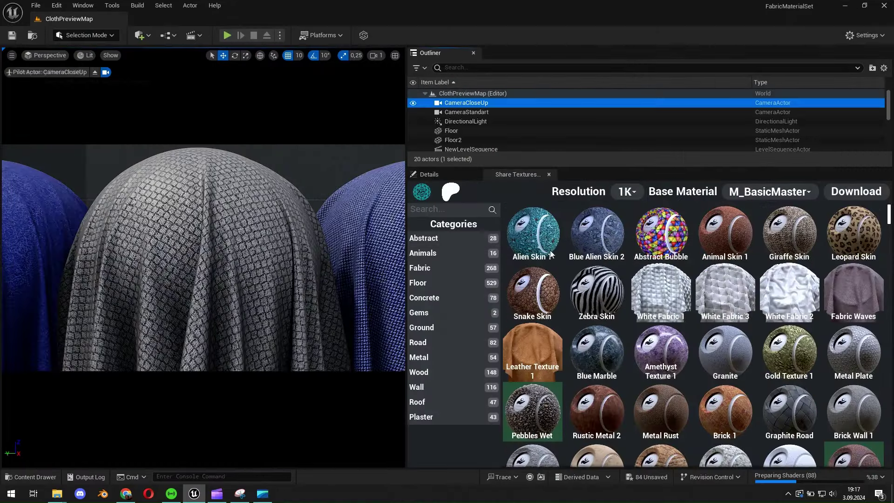
click(421, 268)
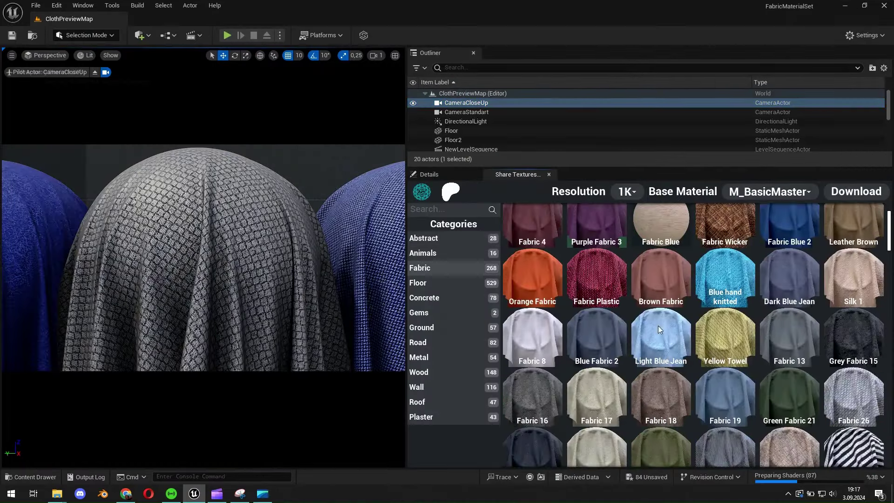
Download Camouflage 10 and check its material instance from the content browser.
scroll(889, 313, down, 5)
scroll(888, 313, down, 2)
scroll(889, 313, down, 3)
scroll(839, 307, down, 3)
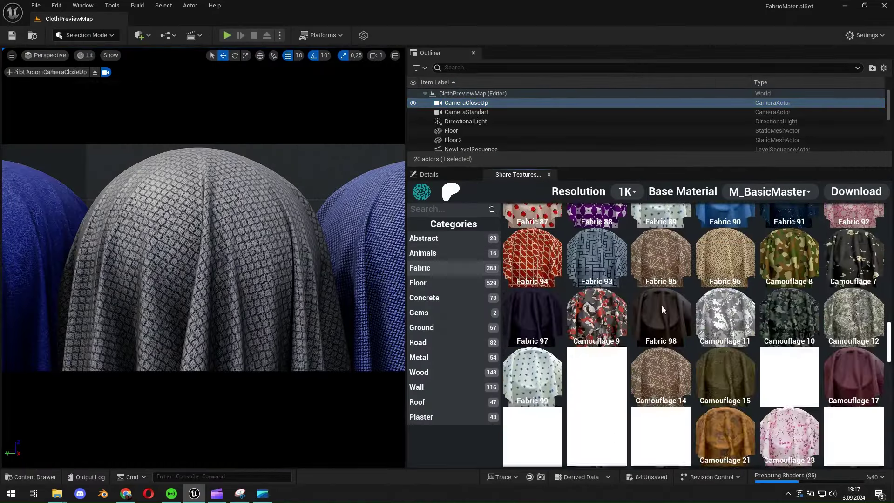
click(856, 192)
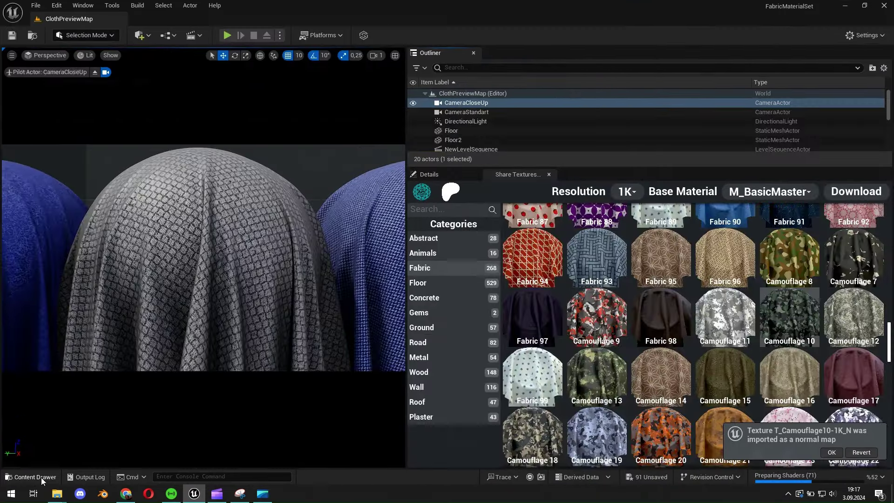
click(30, 477)
drag(153, 27, 206, 366)
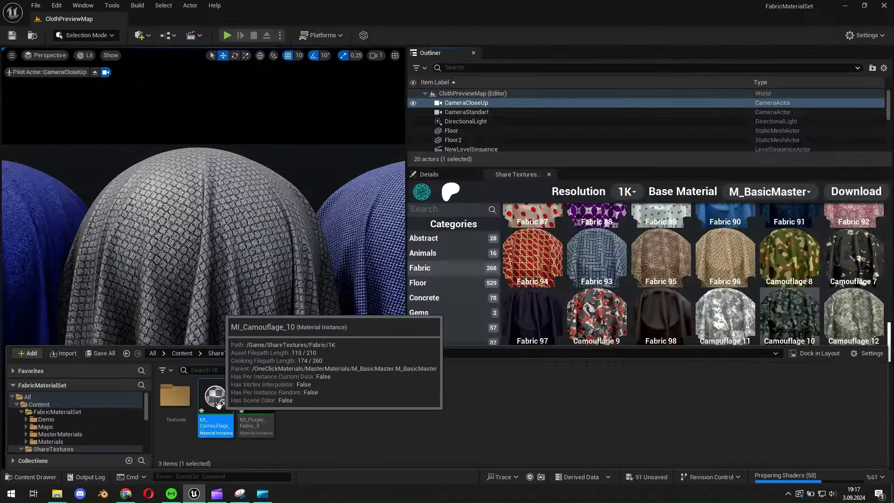
double_click(216, 417)
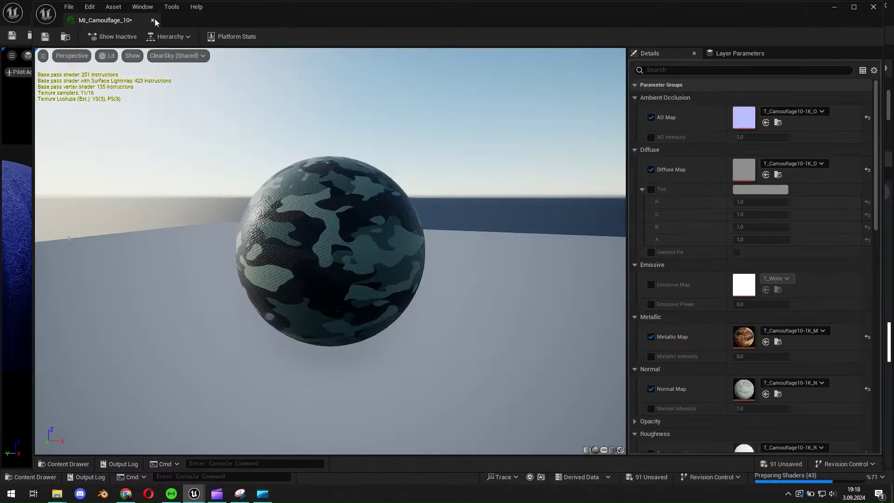
click(154, 20)
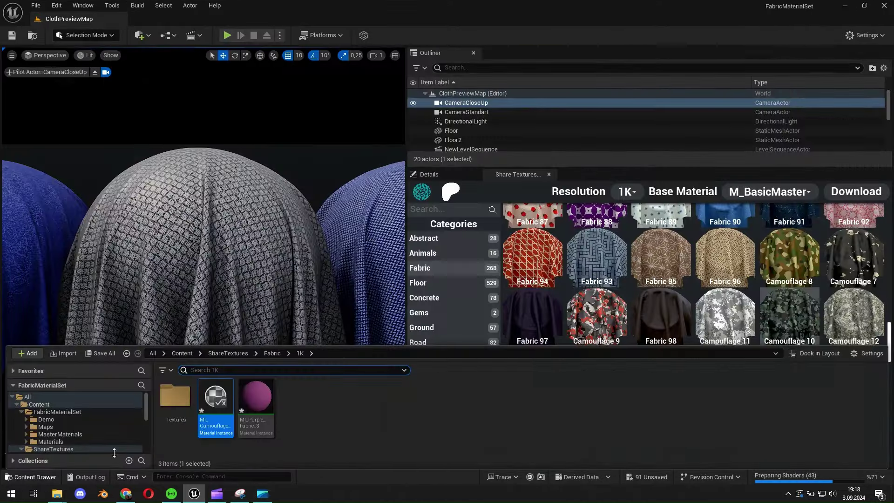
Download Fabric 157 and set its UV Scale to 3.
scroll(605, 352, down, 5)
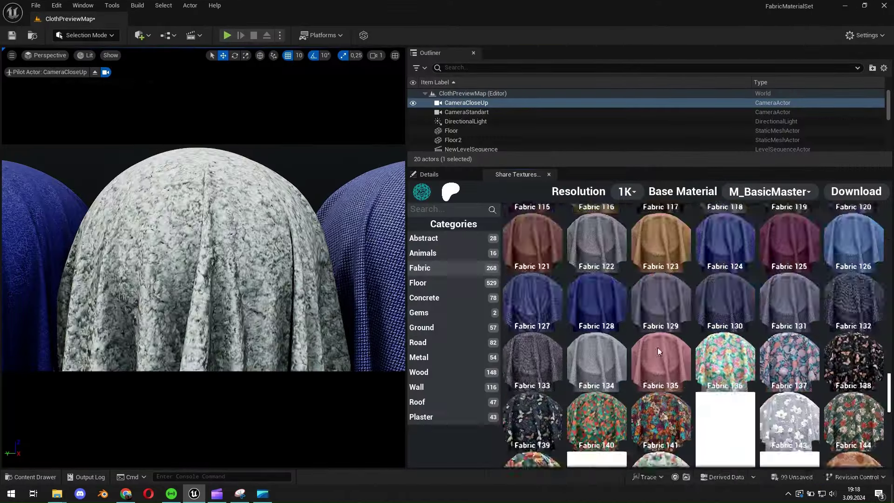
scroll(658, 348, down, 3)
scroll(680, 357, down, 3)
click(706, 278)
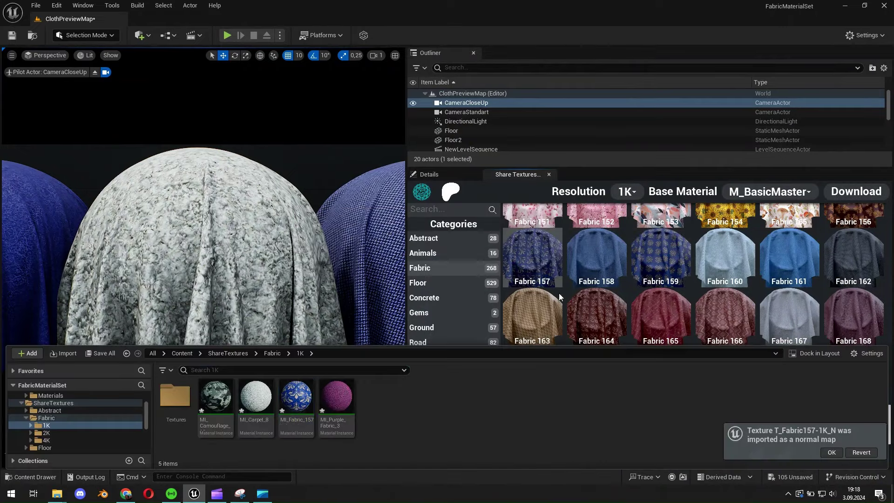
double_click(298, 405)
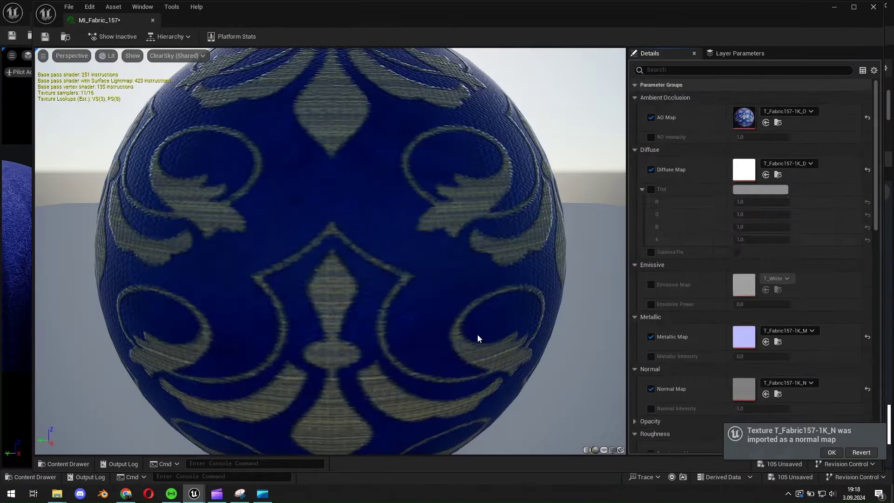
text(3)
key(Return)
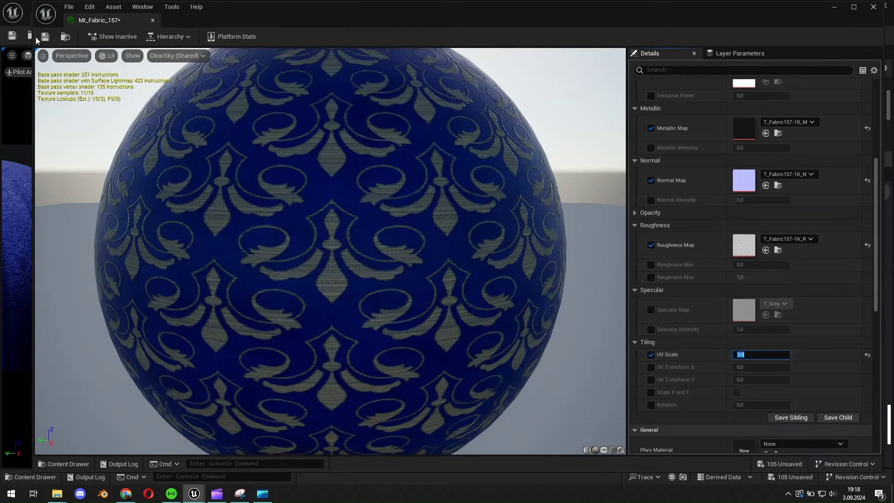
click(152, 20)
Download Grass 1 from the Ground category and open MI_Grass_1.
click(431, 326)
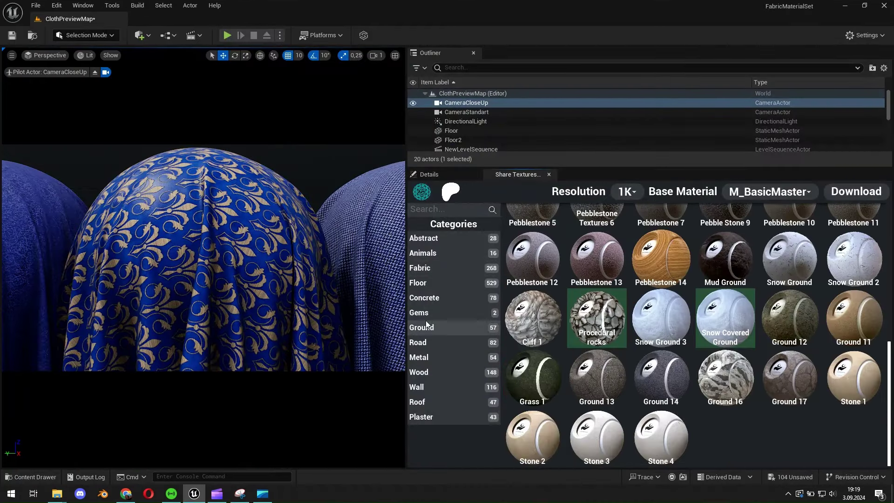
click(542, 382)
click(841, 198)
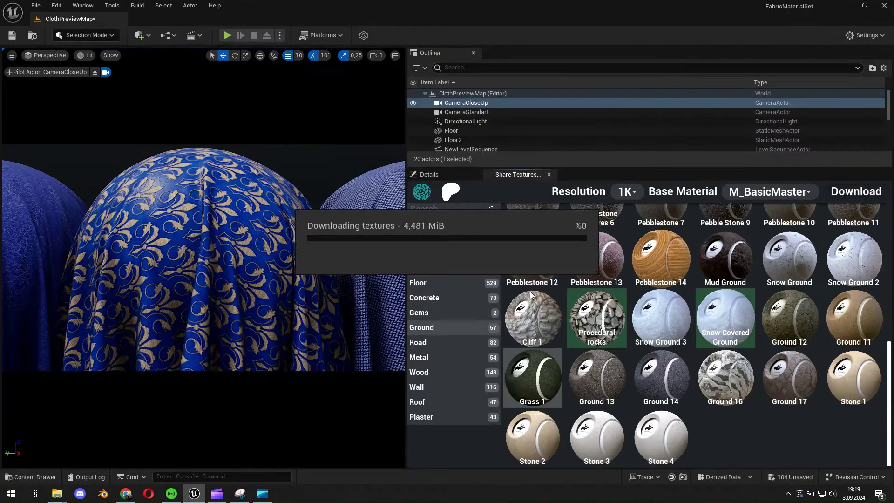
drag(257, 396, 230, 313)
click(56, 473)
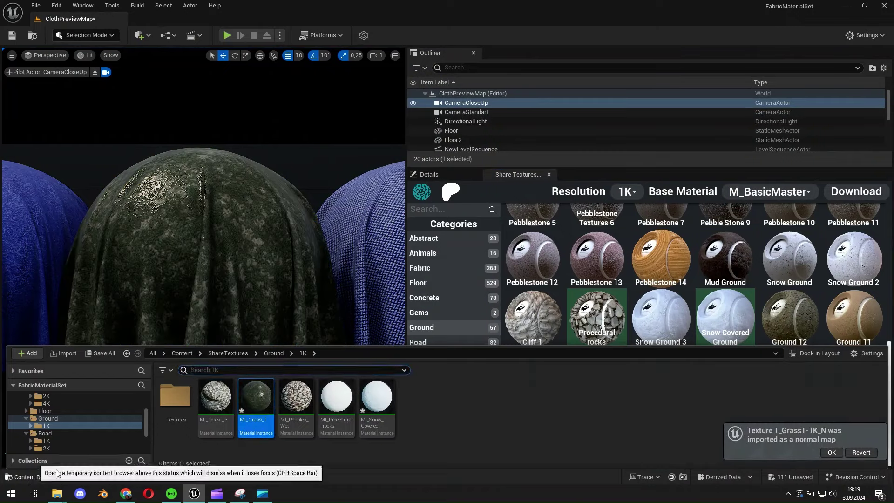
double_click(256, 397)
Raise Grass 1's Roughness Min to 0.548796, tile it finer via UV Scale, then browse Floor materials.
scroll(713, 335, down, 3)
scroll(702, 340, down, 2)
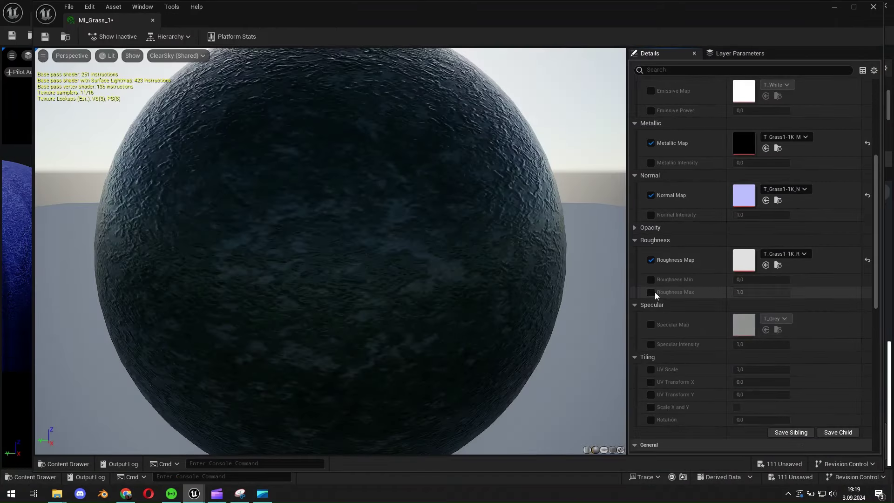
click(651, 279)
drag(745, 280, 834, 282)
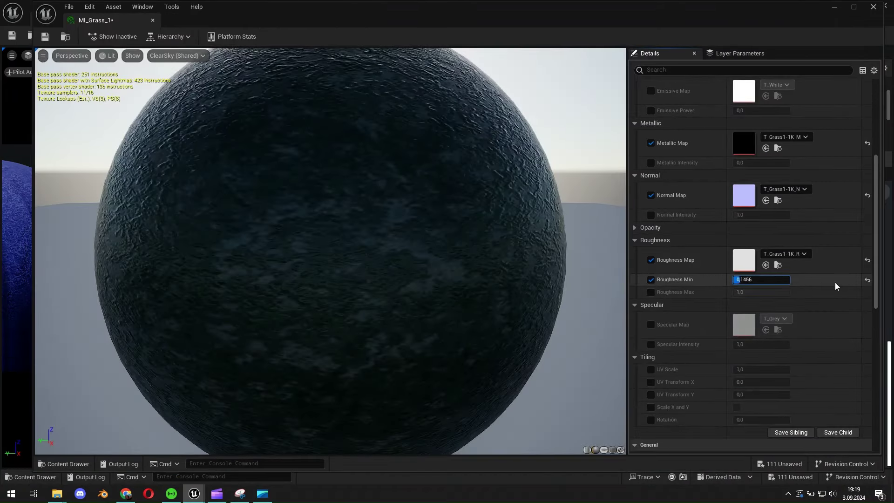
click(651, 369)
drag(745, 370, 792, 369)
scroll(651, 239, up, 5)
scroll(464, 256, down, 3)
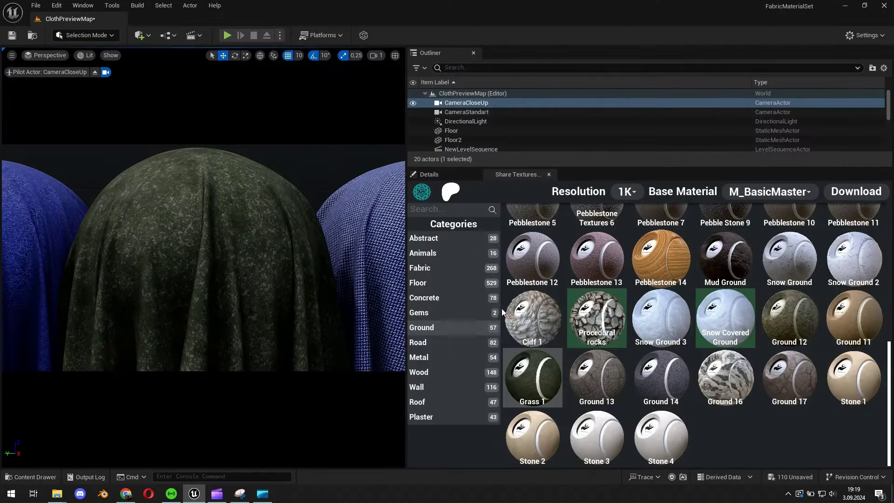
click(441, 269)
click(445, 282)
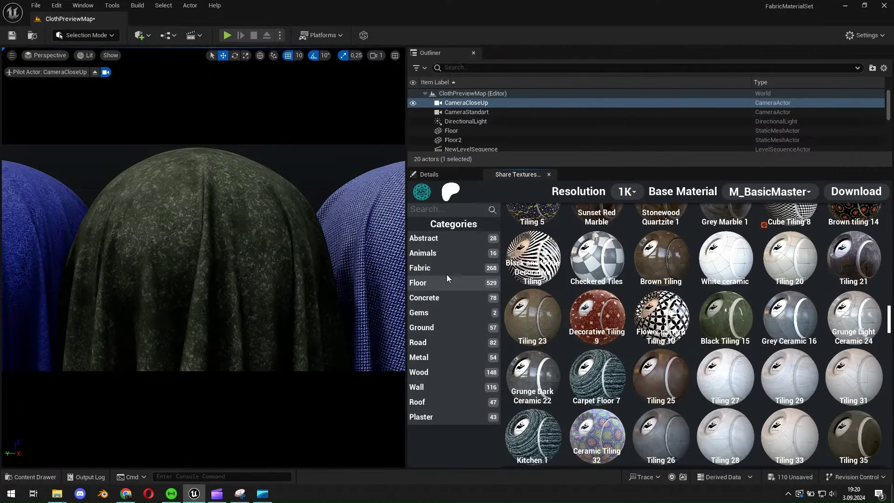